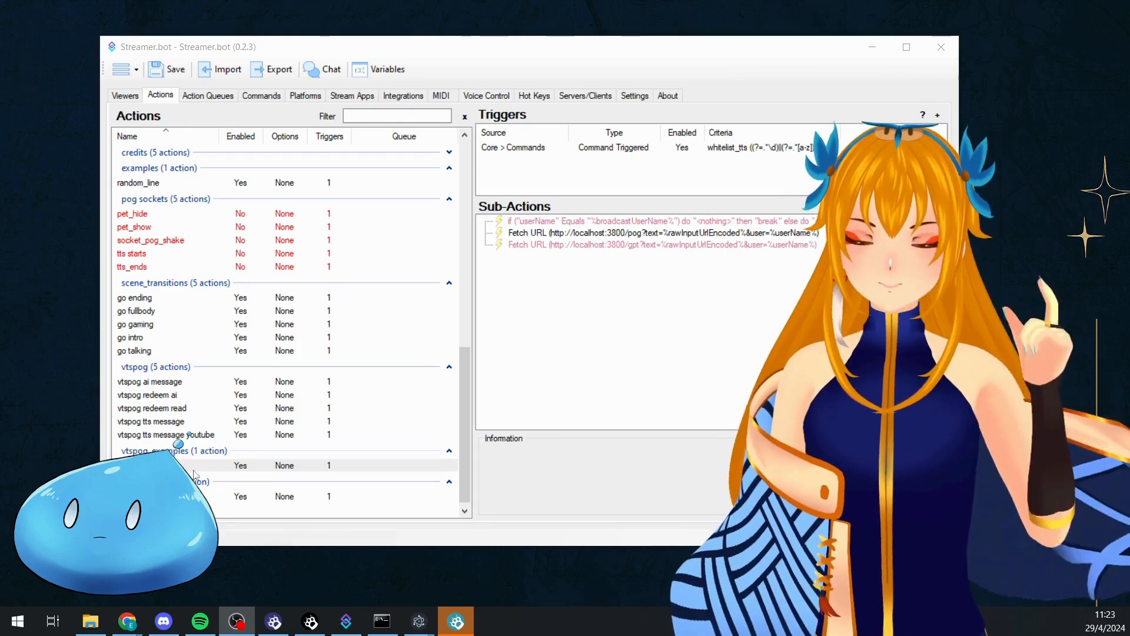
Open the whitelist_tts command for editing and show its user permissions
click(263, 97)
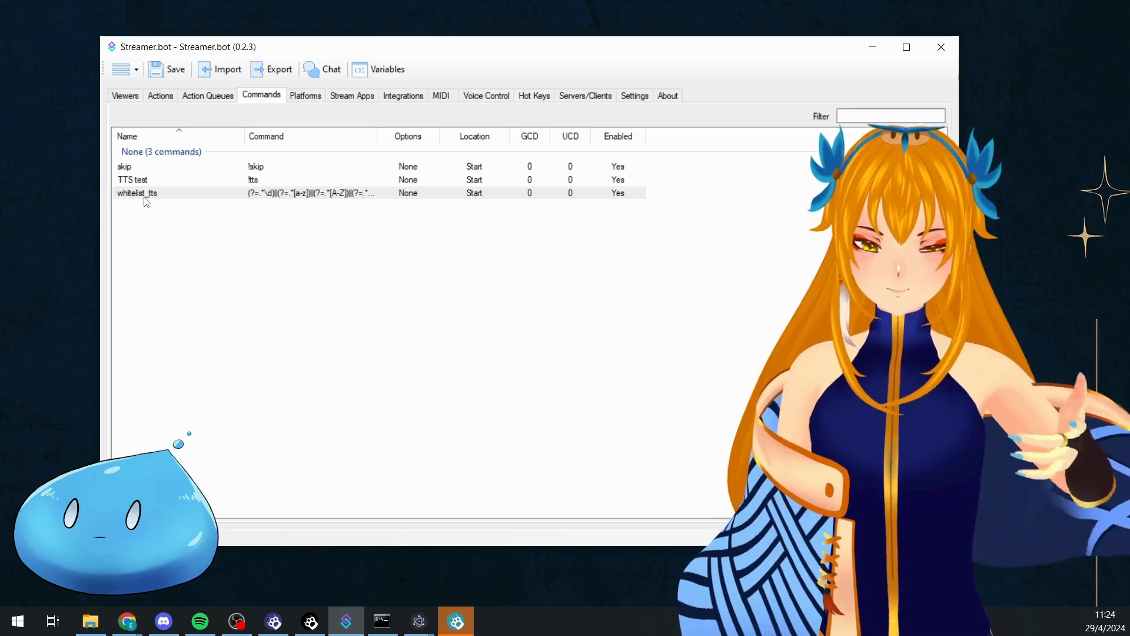
double_click(145, 199)
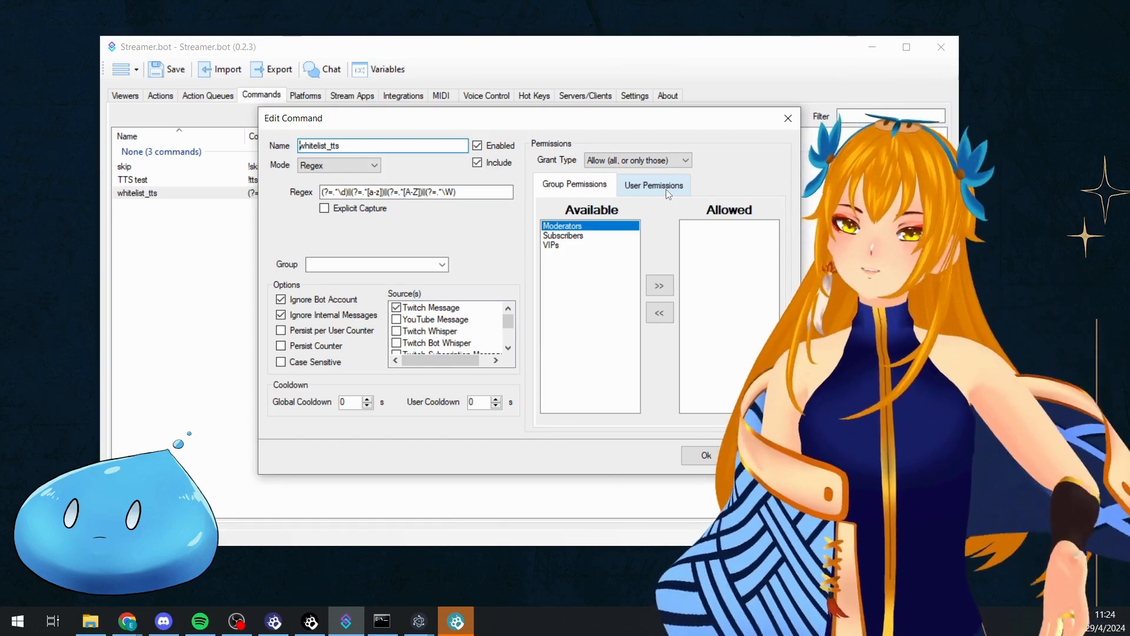
click(667, 192)
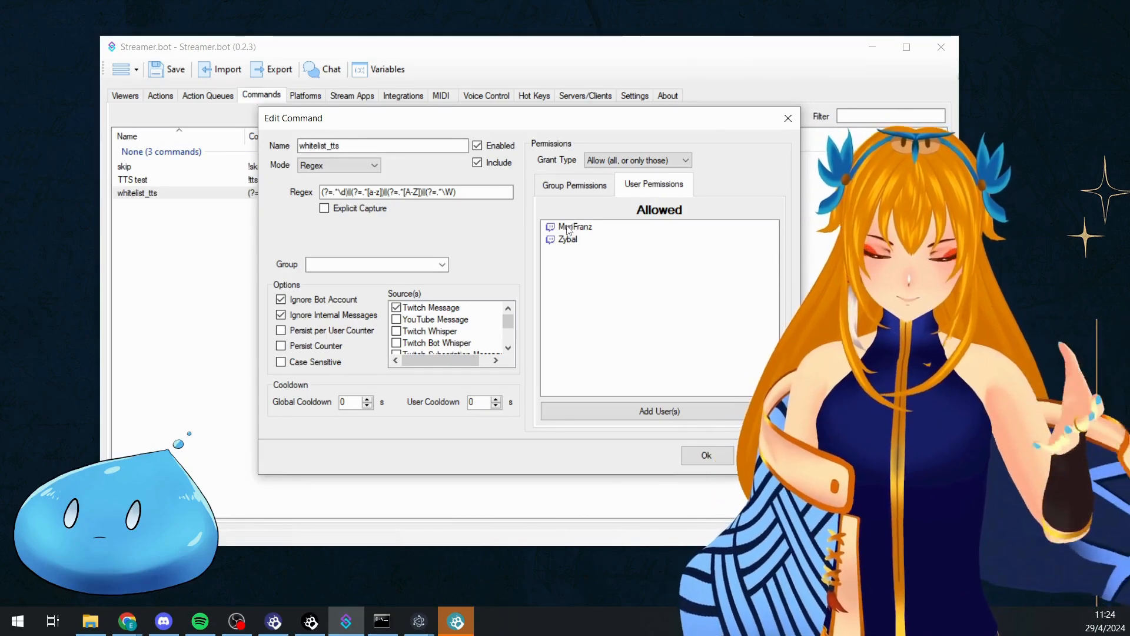
Search for a Twitch user by username, add them to the allowed users of whitelist_tts, and save the command
click(653, 411)
click(482, 198)
text(Akira)
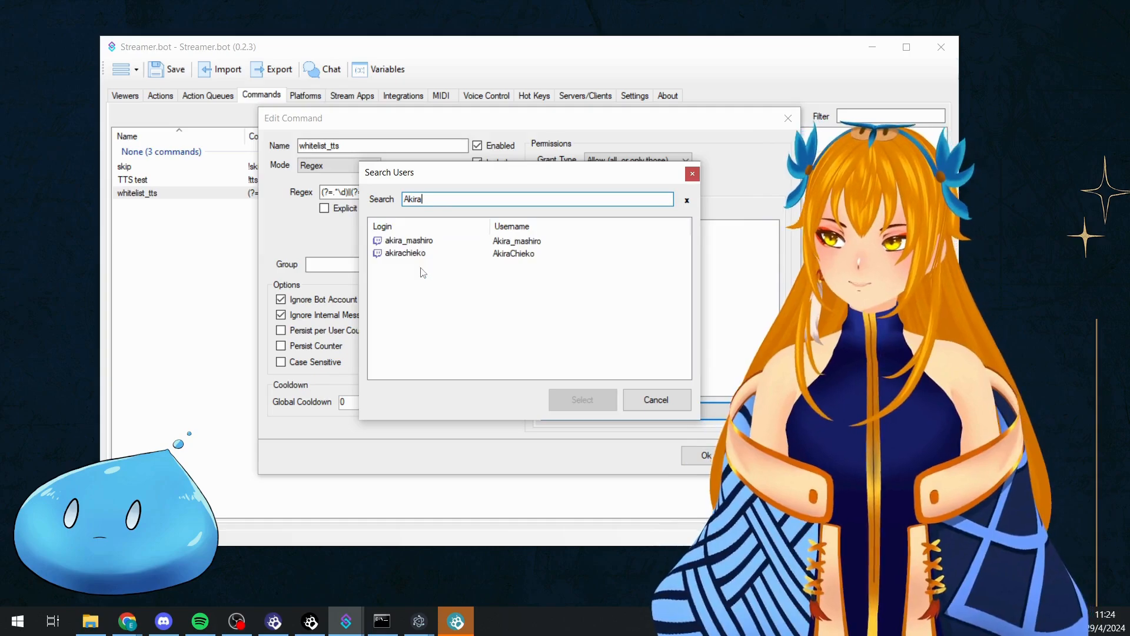
click(412, 253)
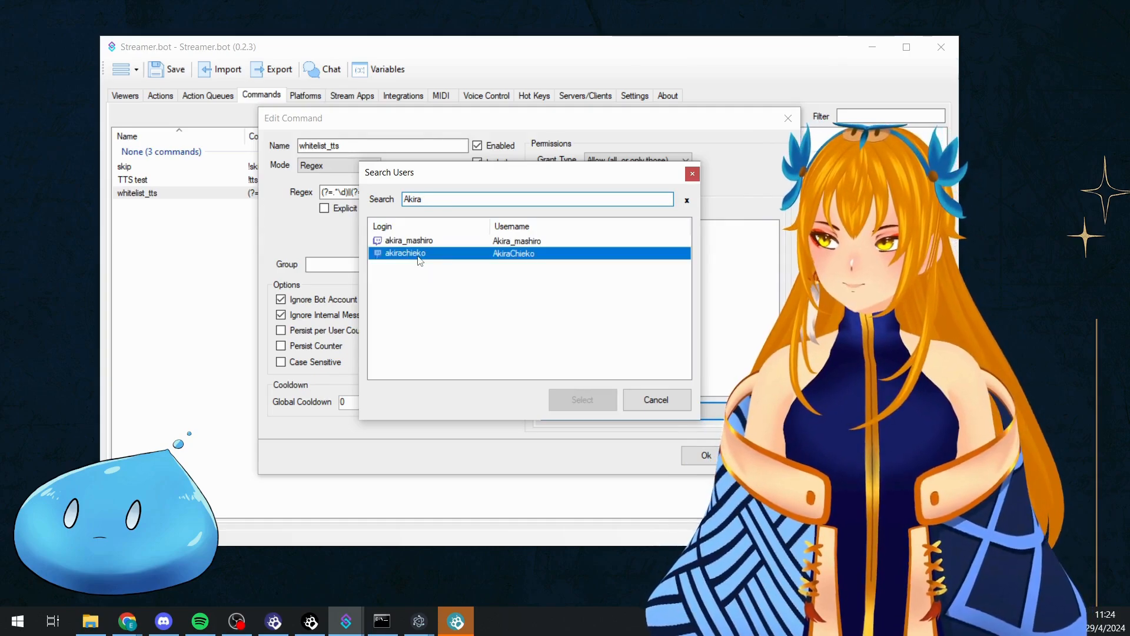
click(583, 405)
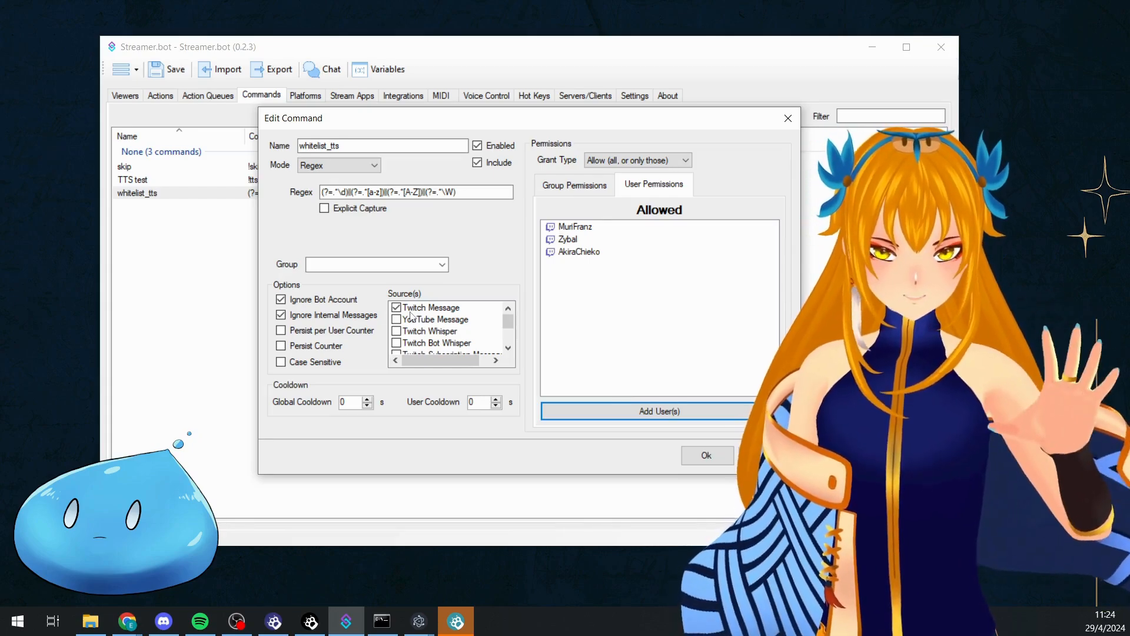
click(716, 462)
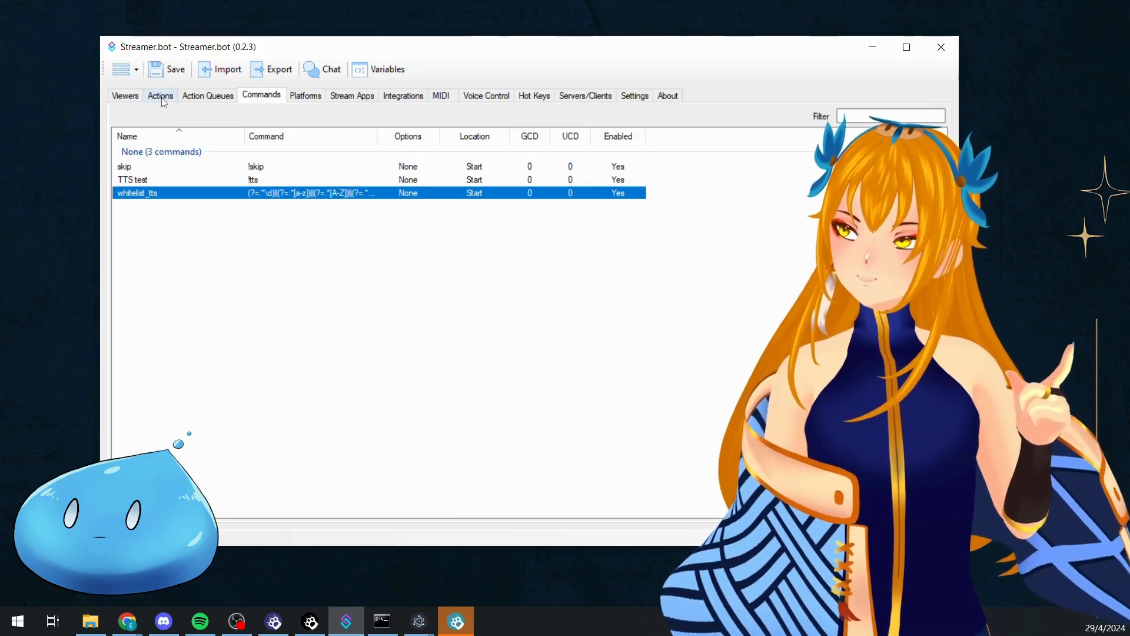
Return to the actions and enable the If/Else sub-action of the action triggered by whitelist_tts
click(163, 100)
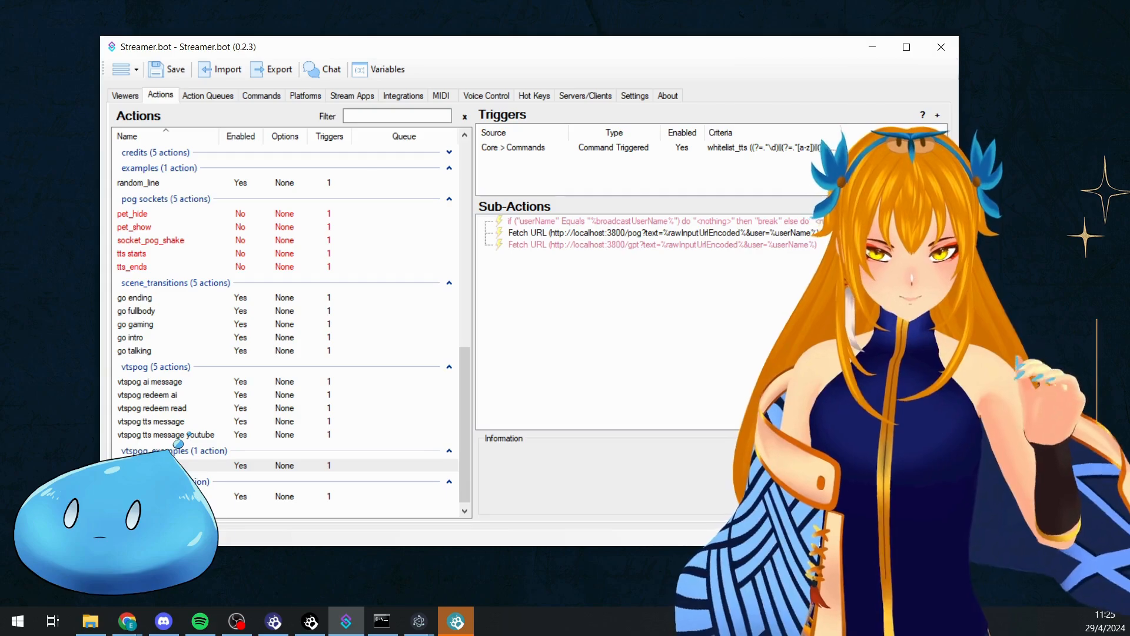
click(523, 149)
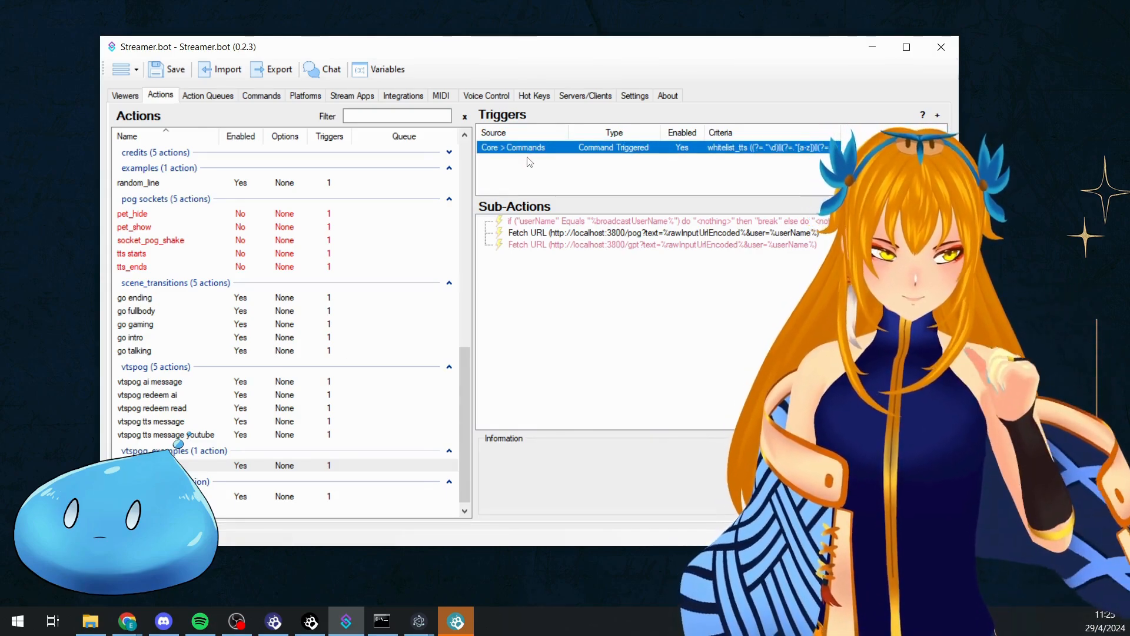
right_click(542, 223)
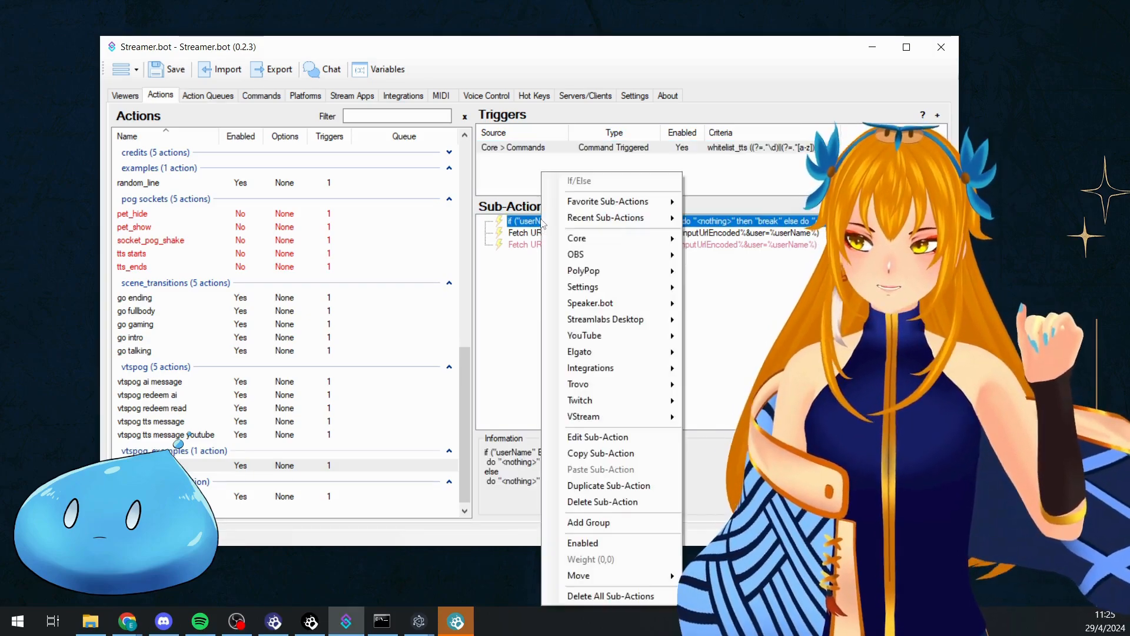
click(586, 542)
Review the If/Else sub-action's settings, checking how its userName variable is compared with the broadcaster's name
double_click(578, 222)
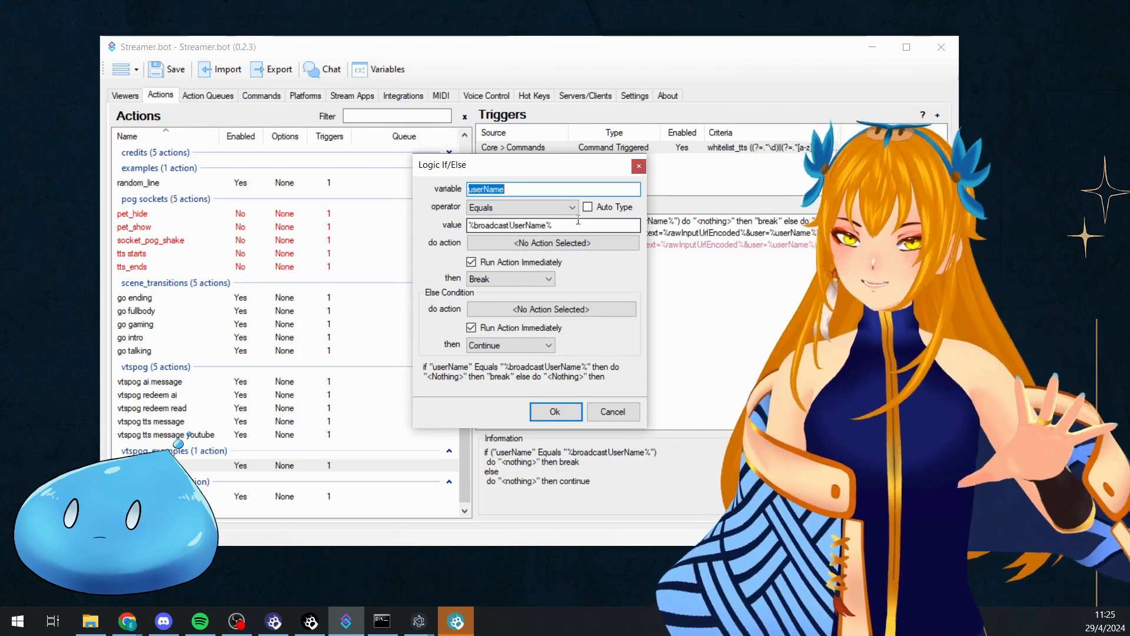
drag(585, 169, 518, 161)
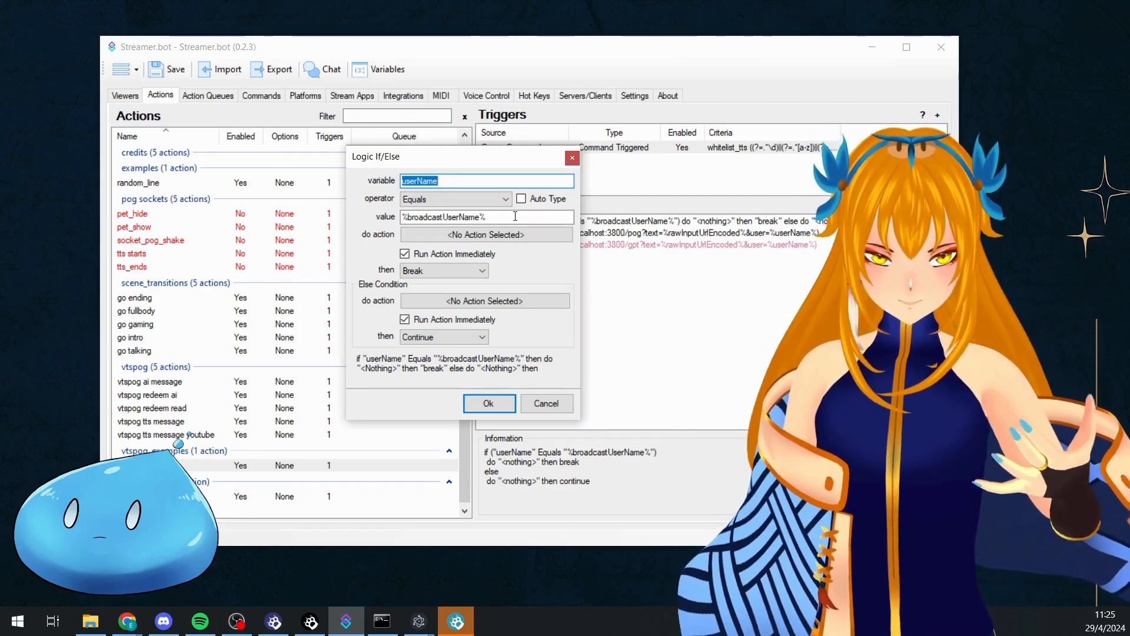
click(515, 216)
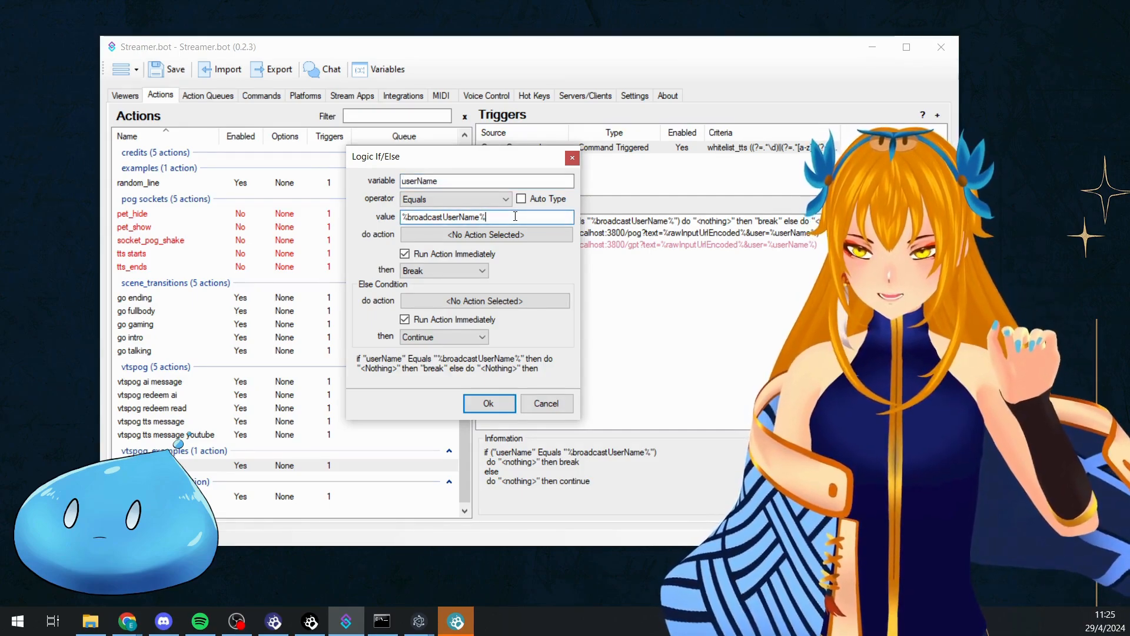
drag(511, 217, 329, 218)
drag(504, 217, 343, 198)
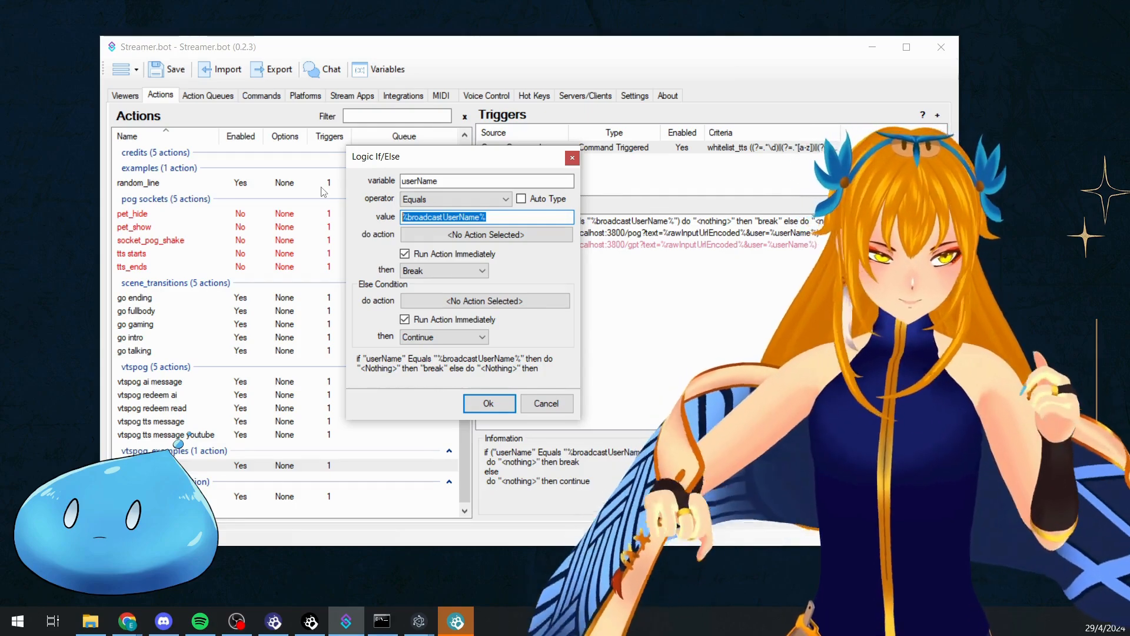
click(488, 404)
Disable the If/Else sub-action that breaks when the broadcaster is the sender
right_click(643, 224)
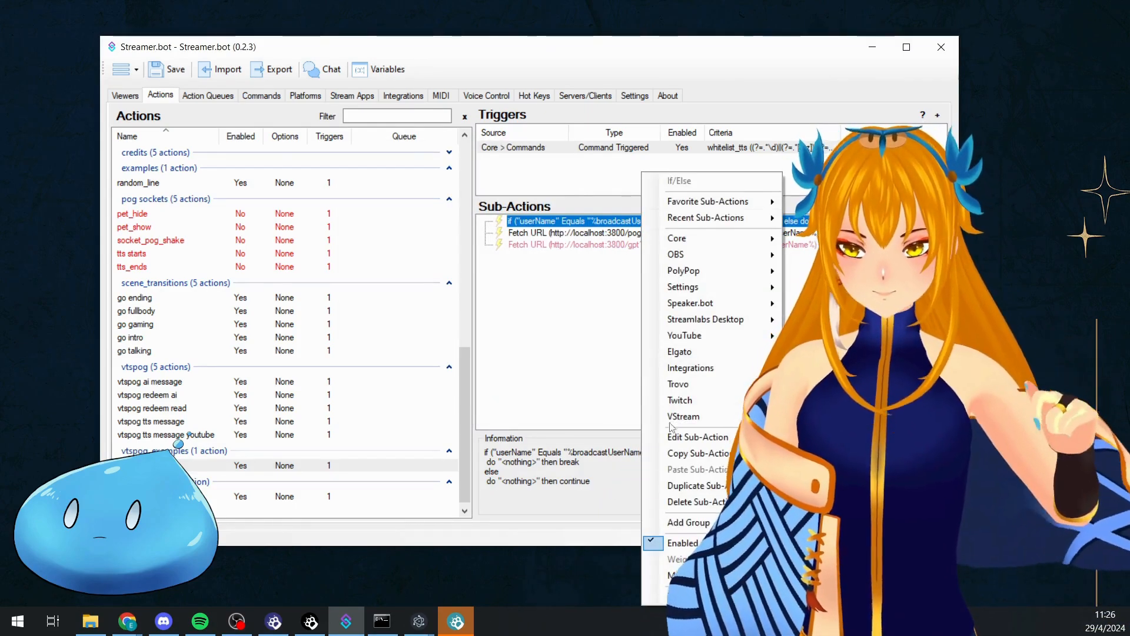
click(681, 542)
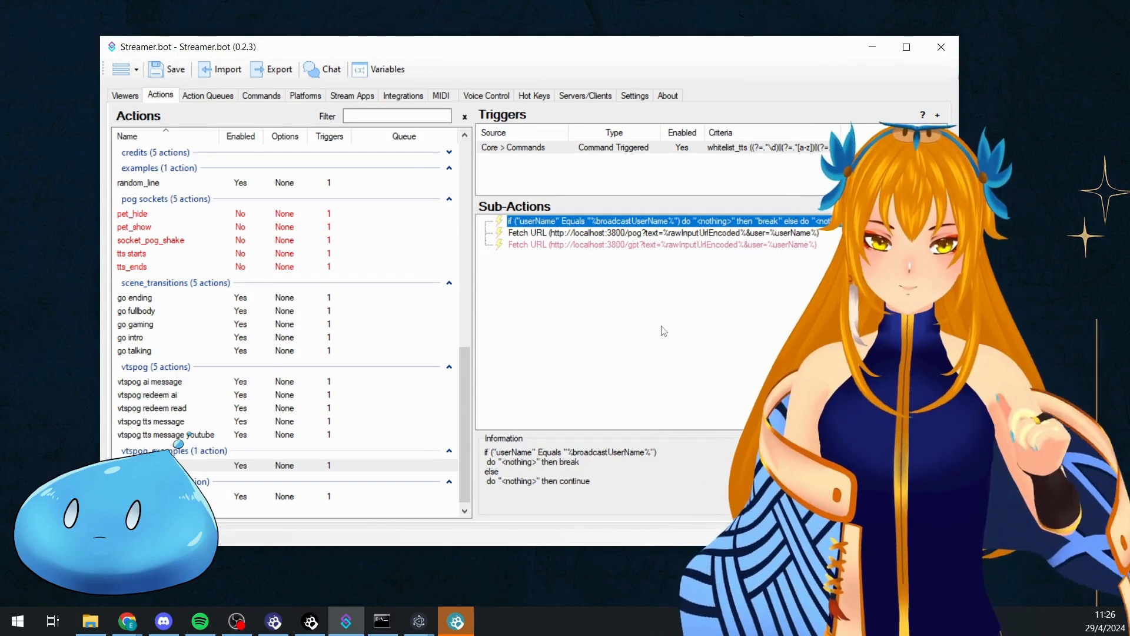
click(663, 326)
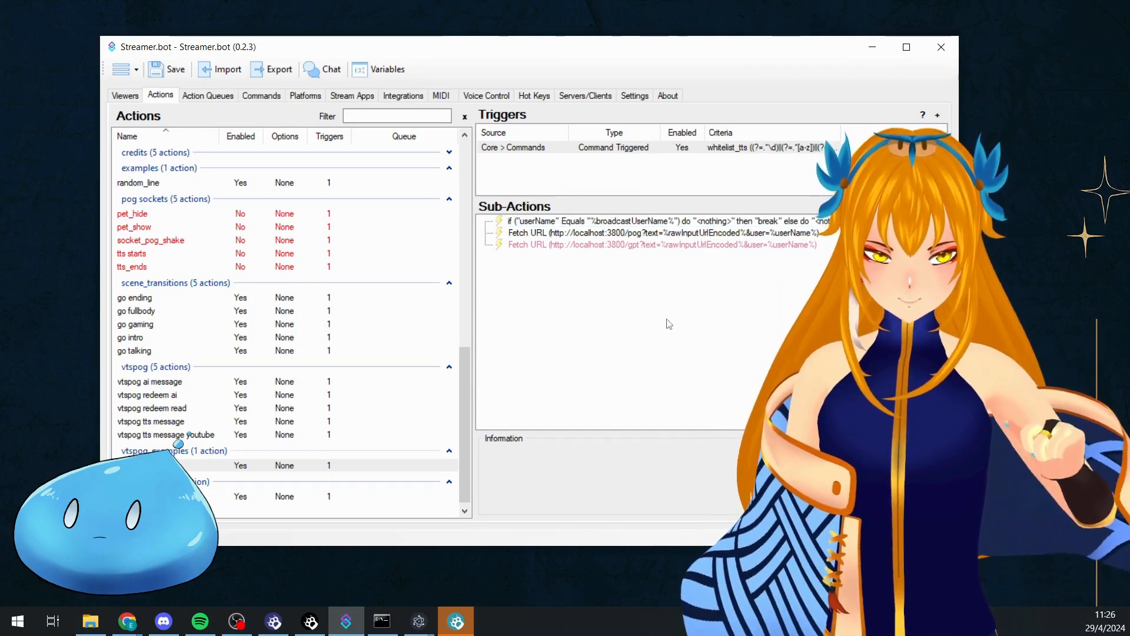
right_click(693, 221)
click(628, 332)
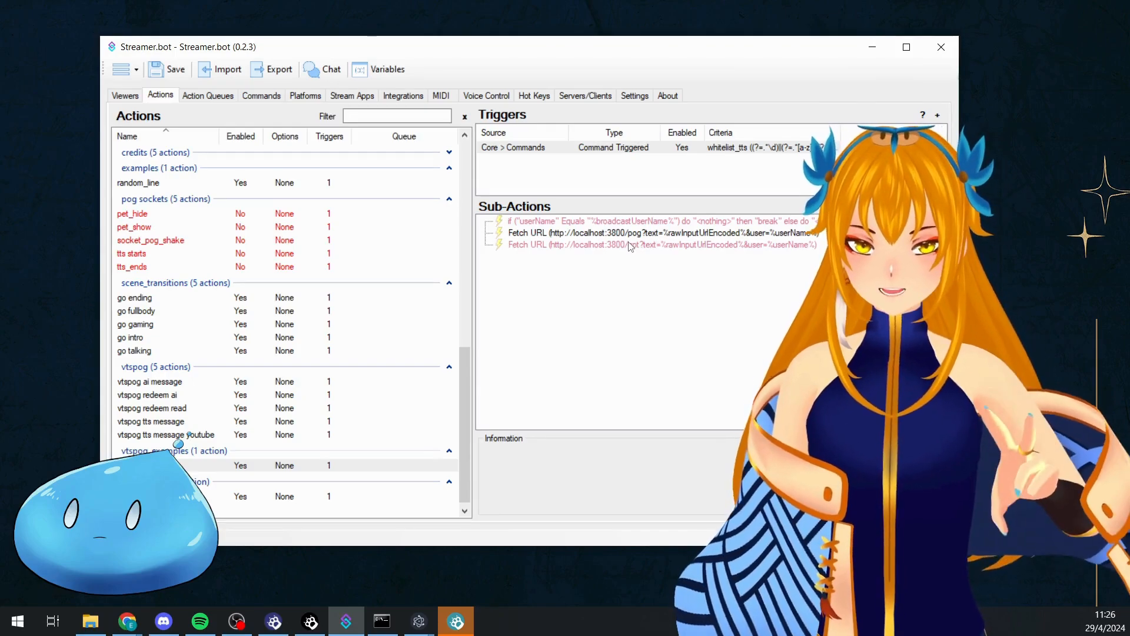
Examine the details of the pog and gpt Fetch URL sub-actions
click(625, 234)
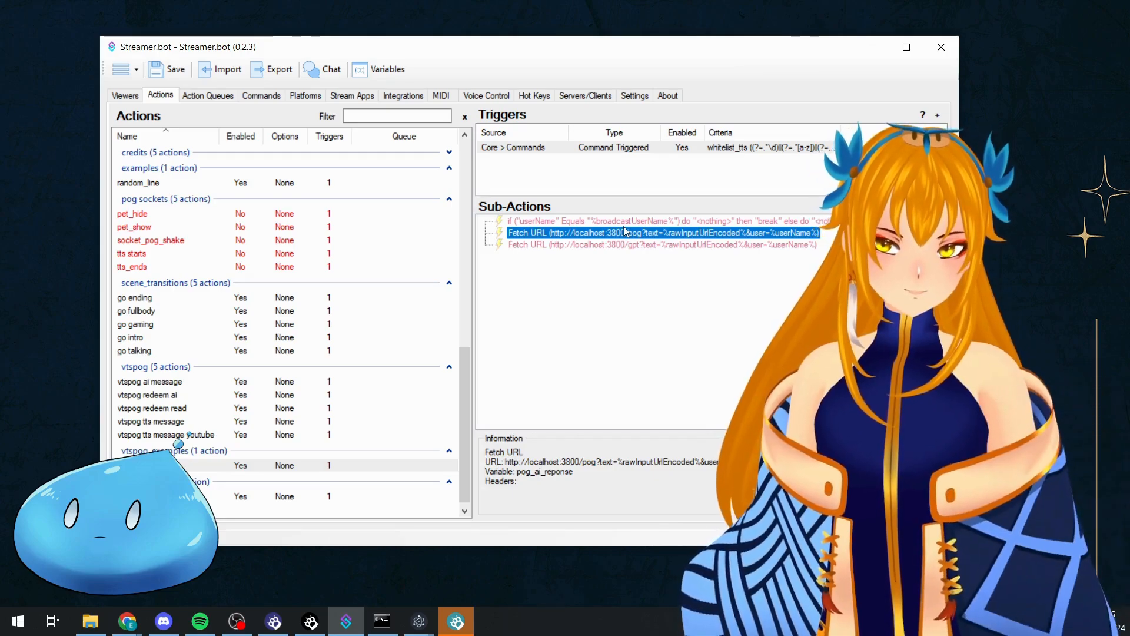
click(610, 245)
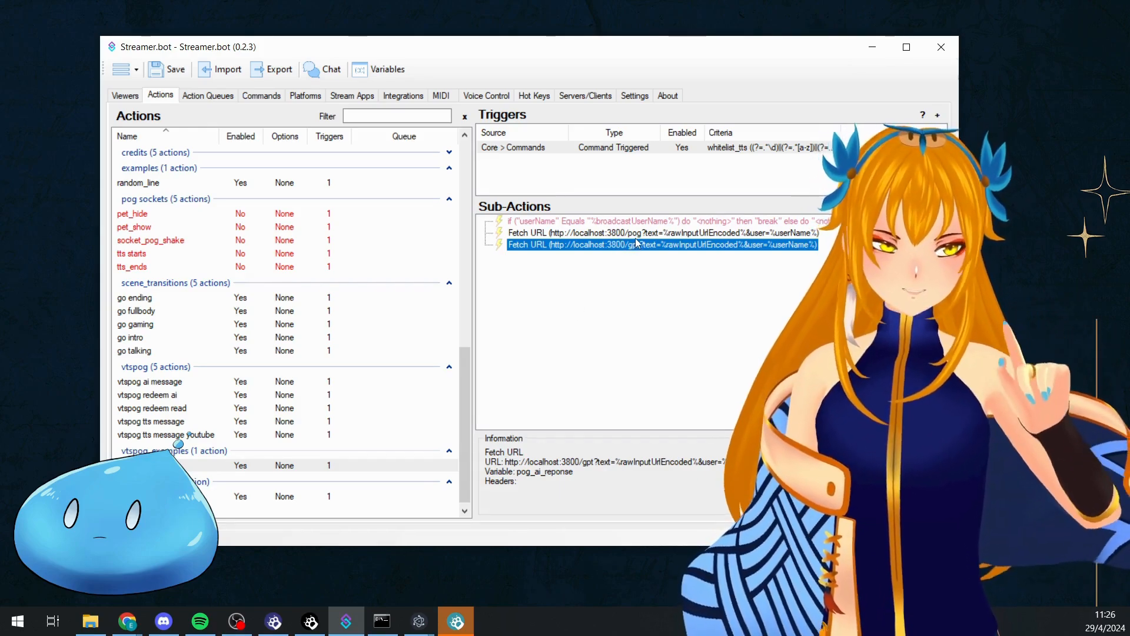
click(614, 359)
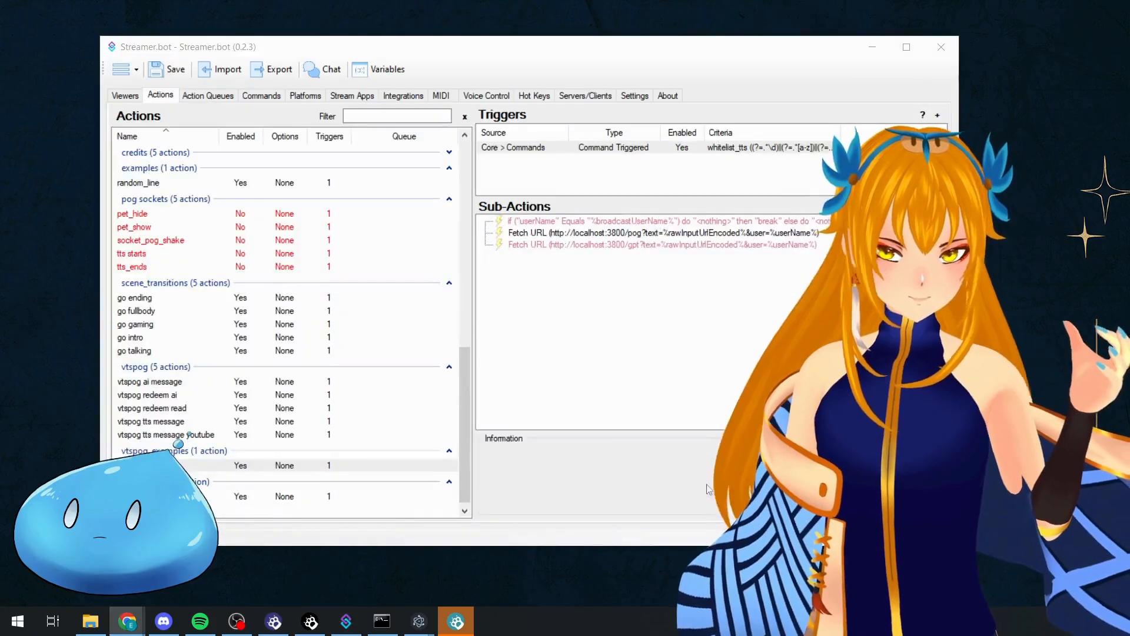
click(658, 462)
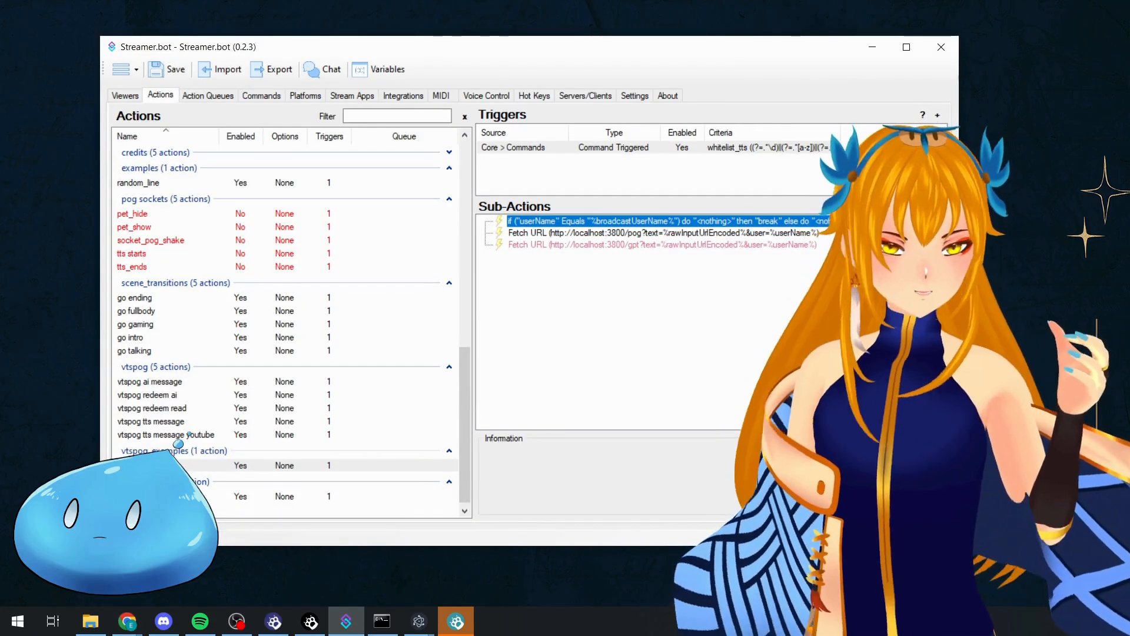
Bring the Twitch chat popout over the Streamer.bot window and send the message "hello im pogu"
drag(1129, 70, 462, 54)
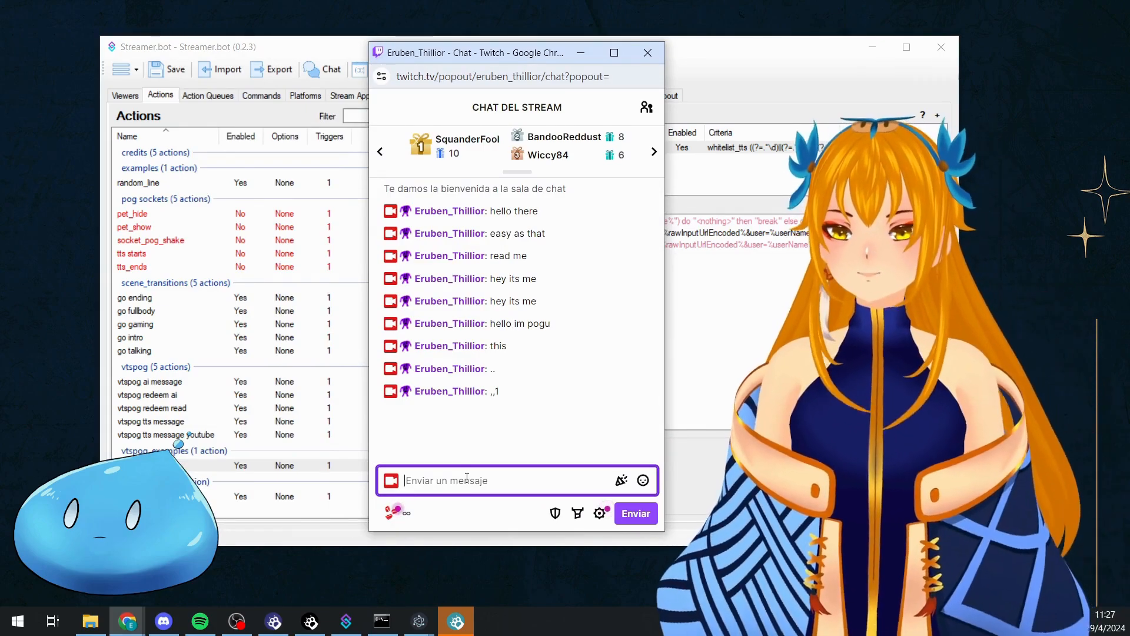
text(hello im pogu)
key(Return)
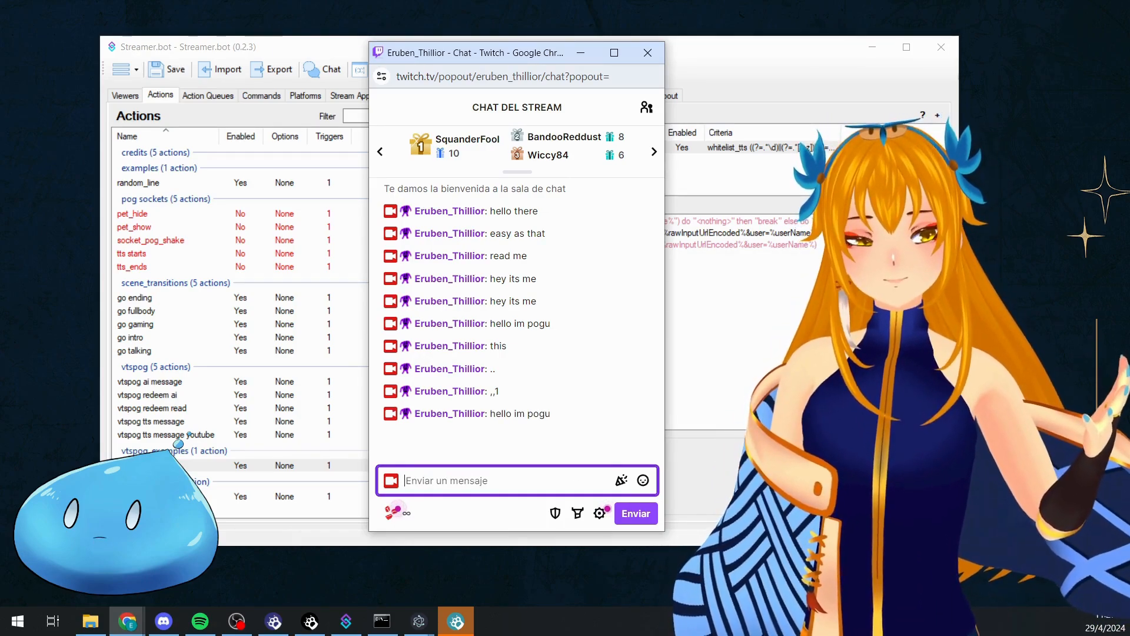
Switch back to Streamer.bot and enable the If/Else sub-action that checks for the broadcaster's name
click(719, 222)
right_click(719, 222)
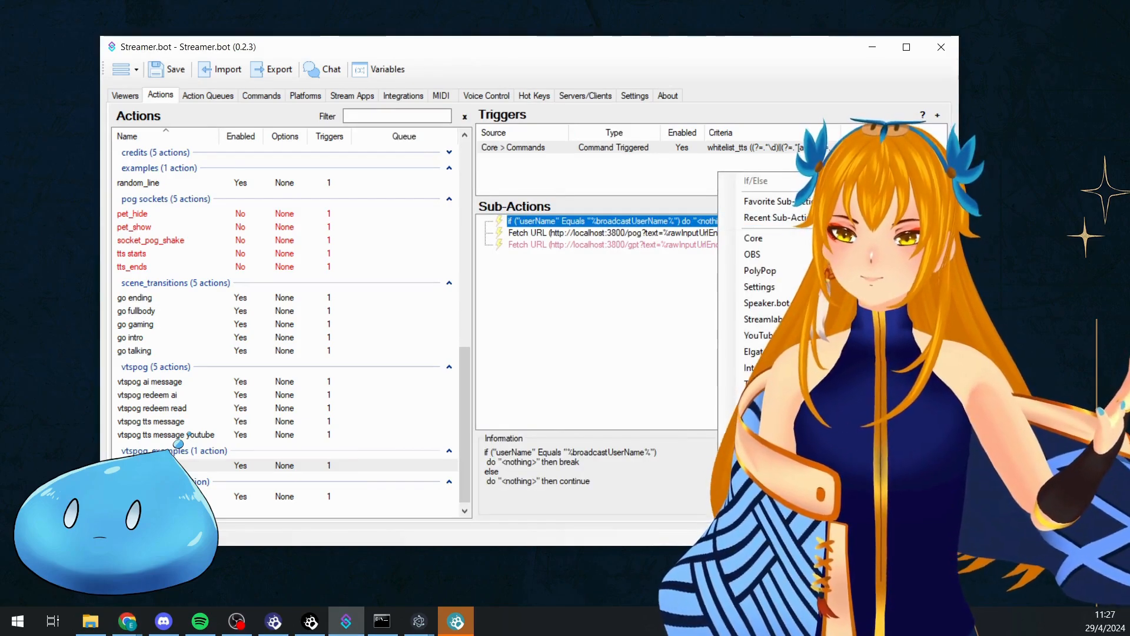
click(730, 380)
Send the test message "asd" in the Twitch chat and switch back to Streamer.bot
key(alt+Tab)
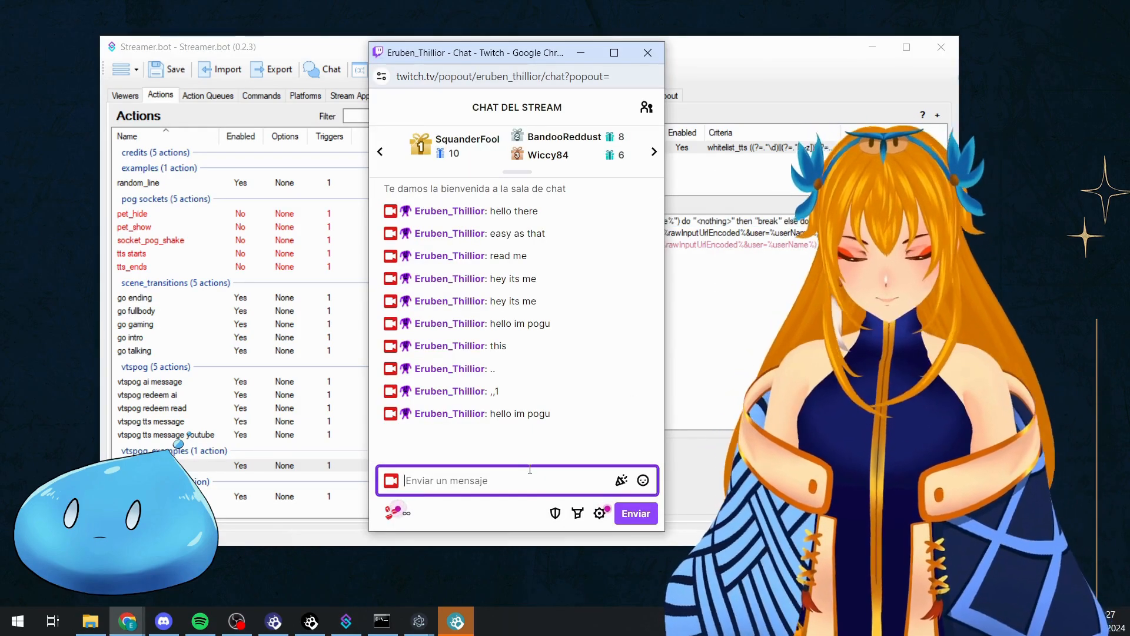
text(a)
key(BackSpace)
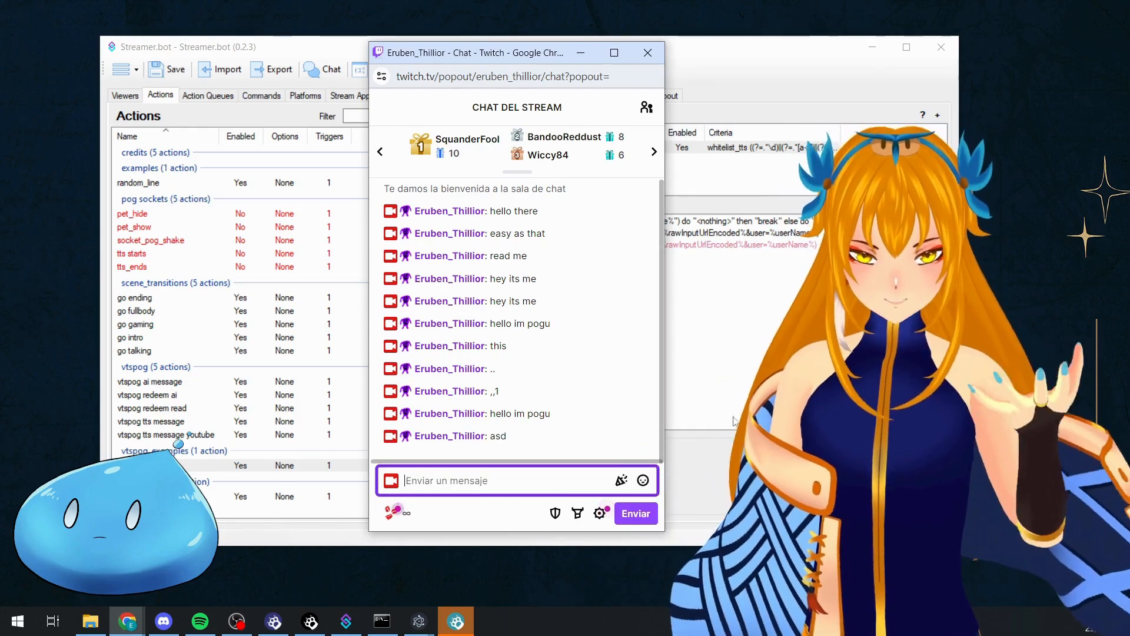
key(alt+Tab)
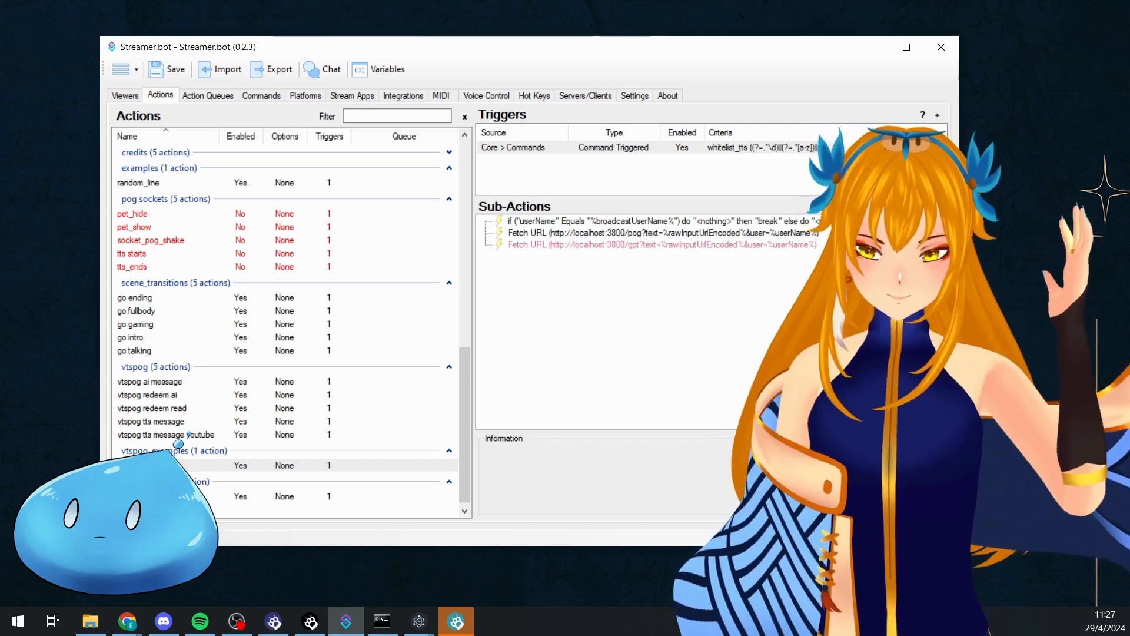